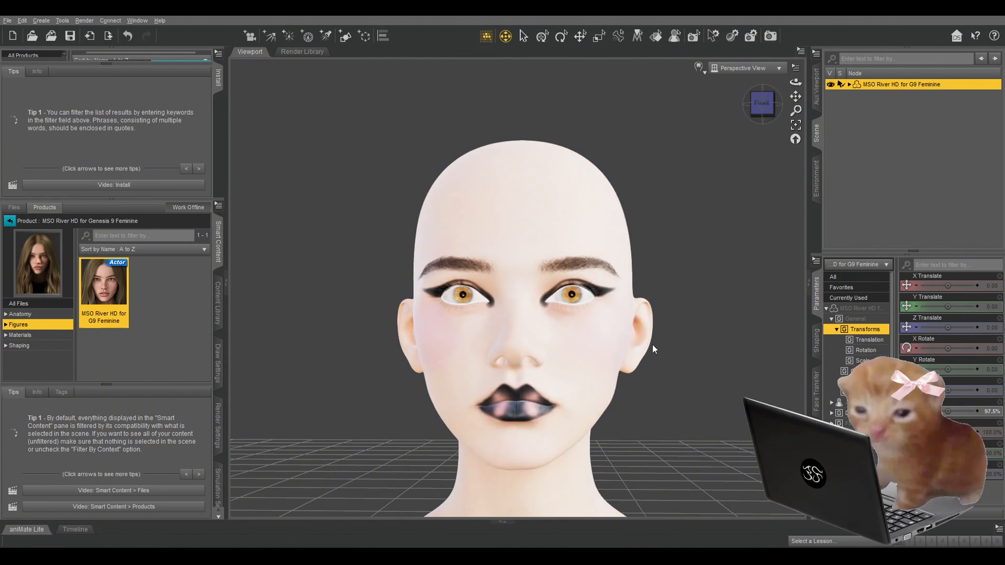
Step: Inspect the MSO River HD figure's face, upper body and short hair from different distances and angles
scroll(651, 348, "down", 3)
middle_click_drag(652, 347, 623, 220)
scroll(622, 220, "up", 2)
scroll(623, 224, "down", 2)
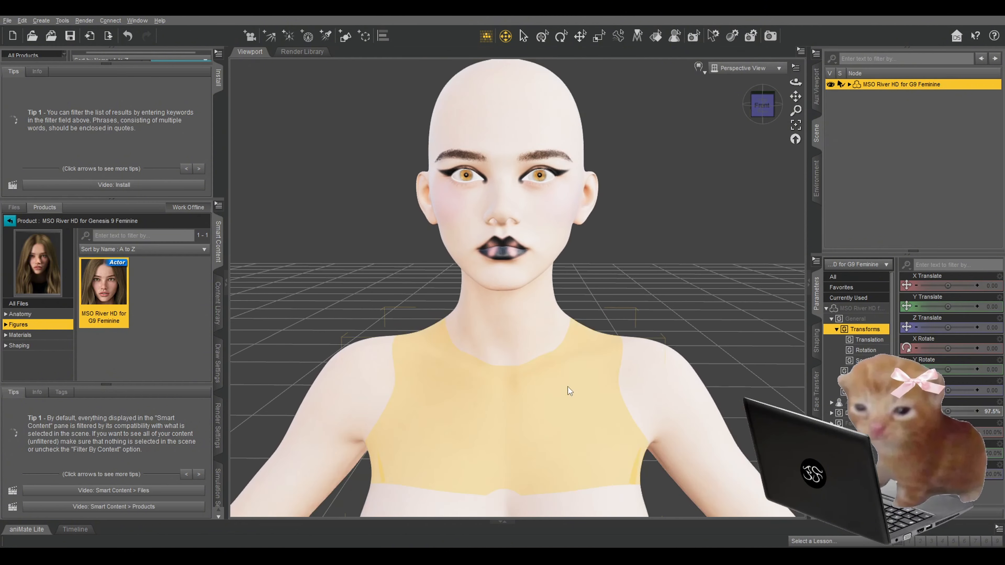
scroll(540, 318, "down", 2)
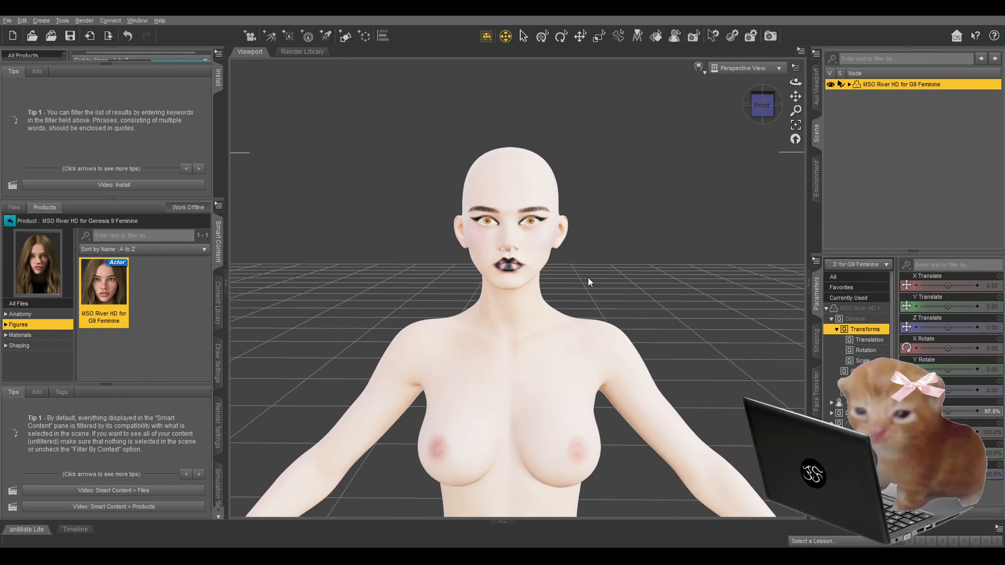
scroll(588, 278, "up", 6)
scroll(587, 278, "down", 1)
scroll(588, 278, "up", 5)
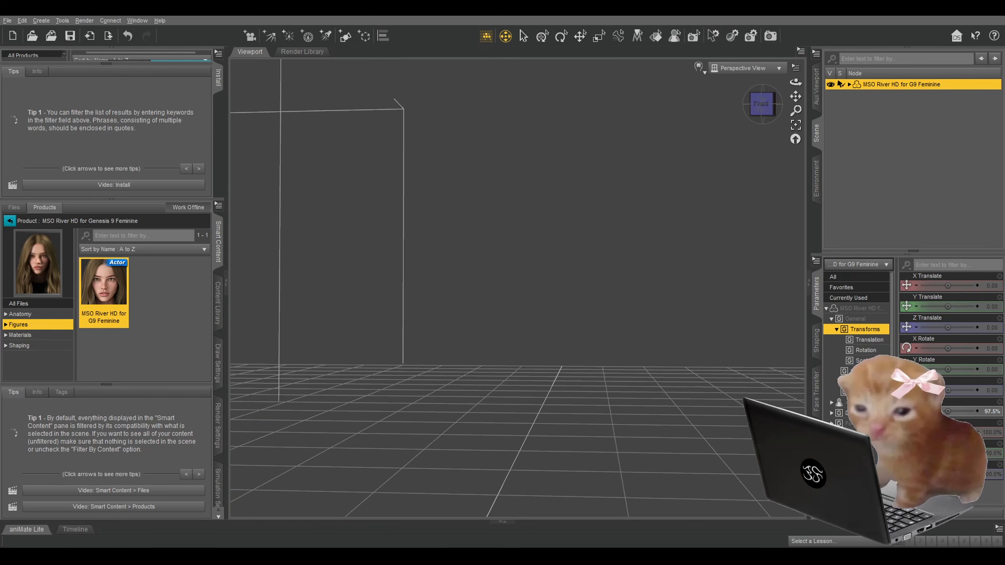
scroll(587, 278, "down", 7)
scroll(587, 278, "up", 4)
middle_click_drag(657, 368, 691, 219)
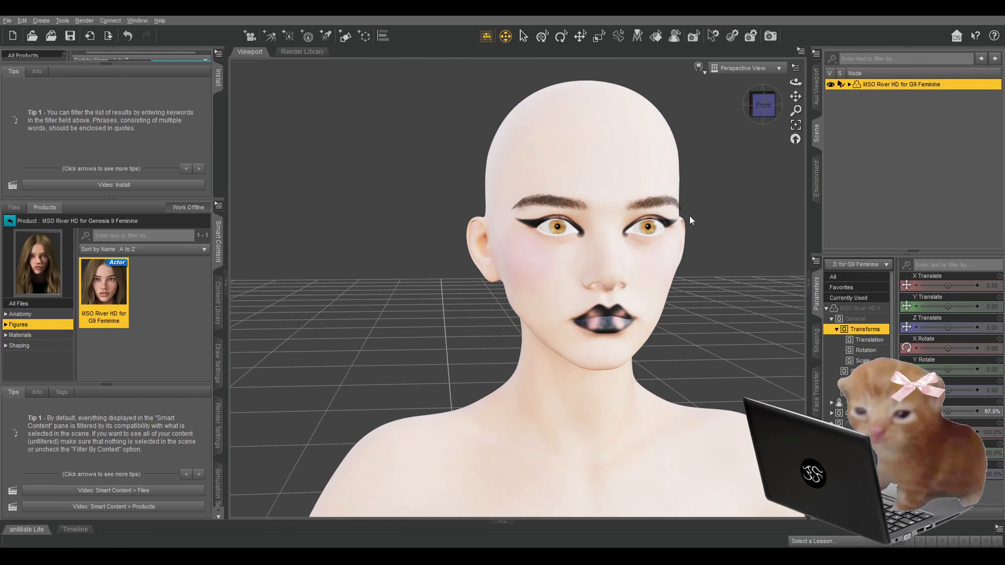
middle_click_drag(729, 252, 743, 259)
middle_click_drag(637, 260, 348, 250)
scroll(277, 238, "down", 2)
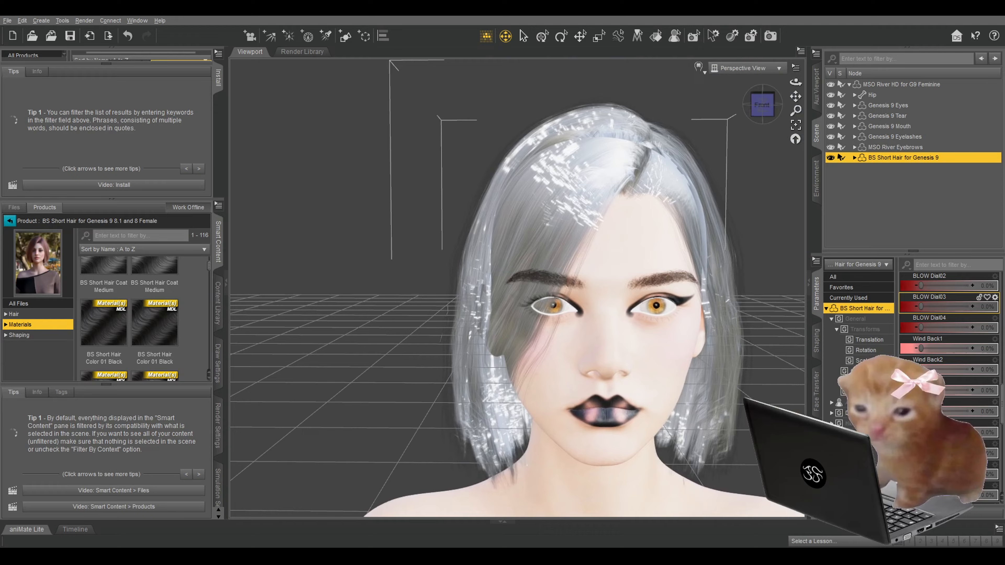
middle_click_drag(554, 277, 617, 285)
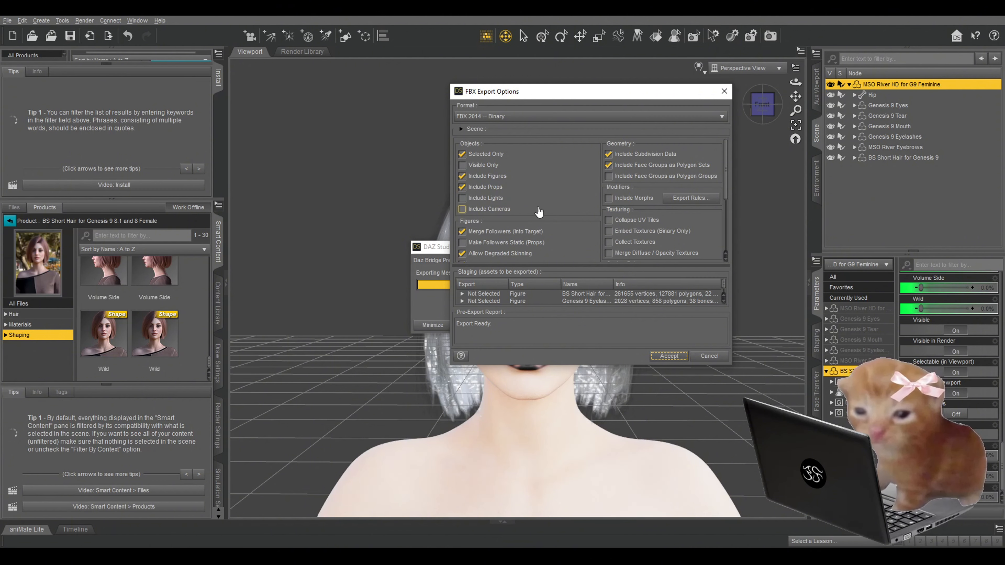
Step: Enable Collapse UV Tiles, turn off Selected Only, and accept the FBX export options
left_click(617, 220)
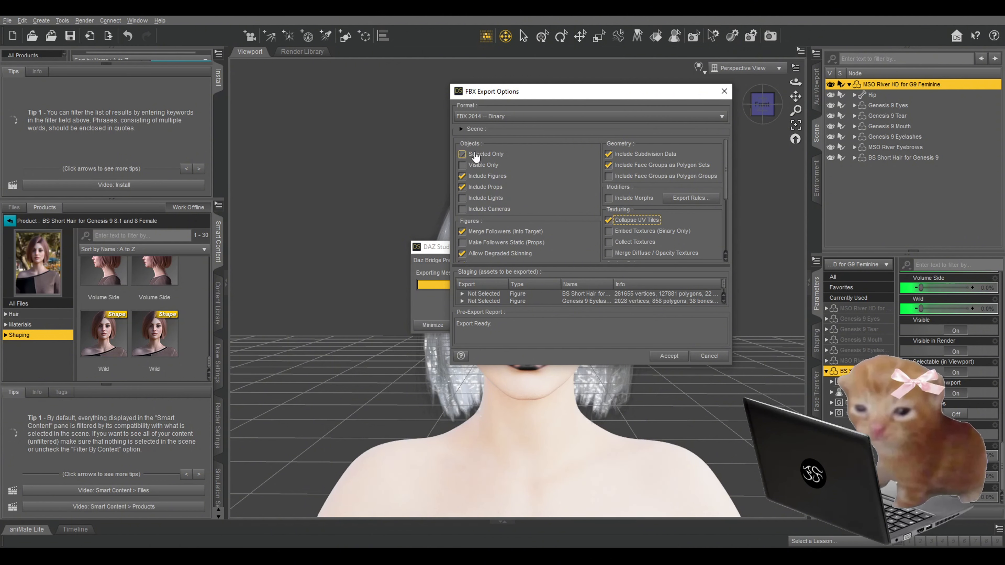
left_click(463, 156)
left_click(463, 155)
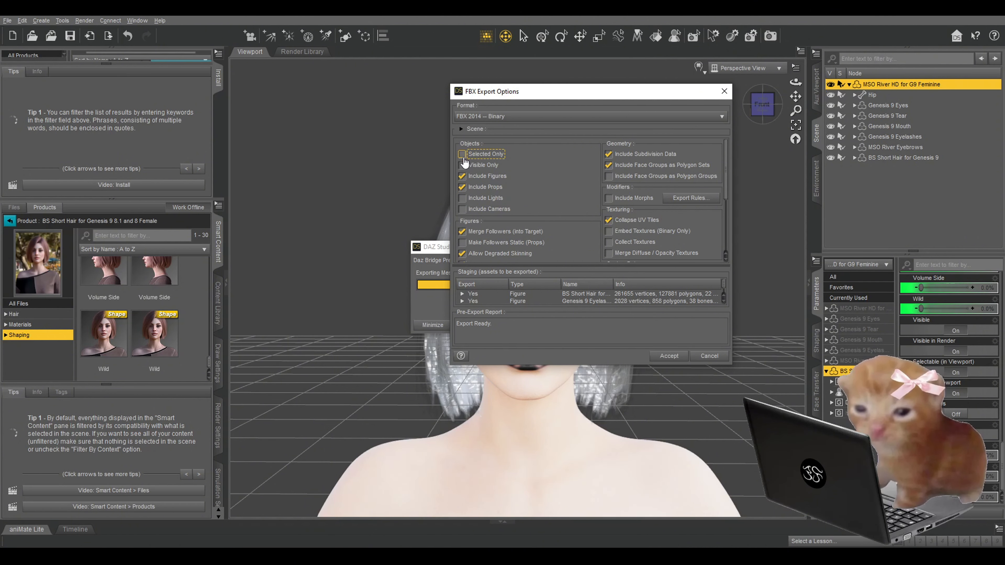
left_click(668, 356)
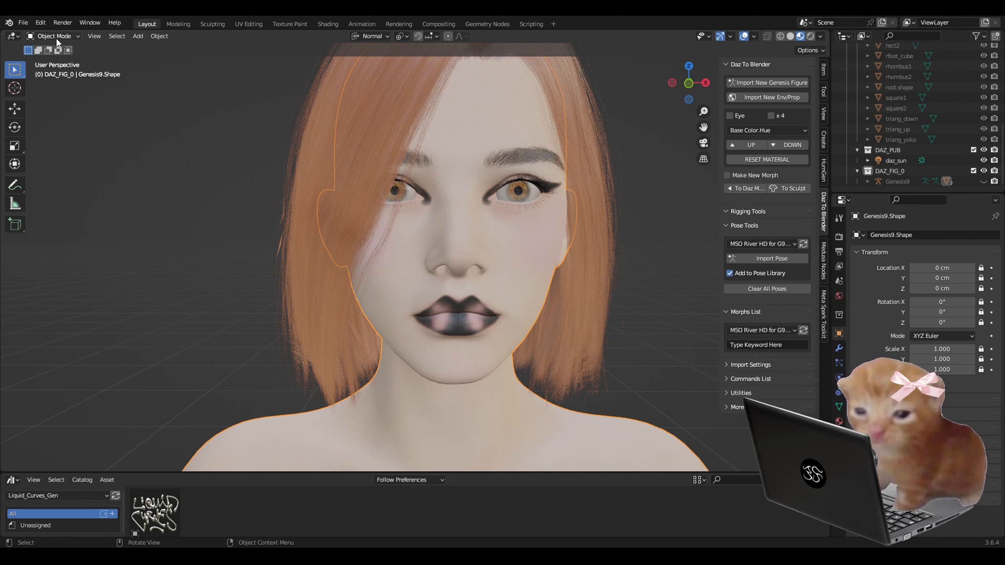
left_click(55, 37)
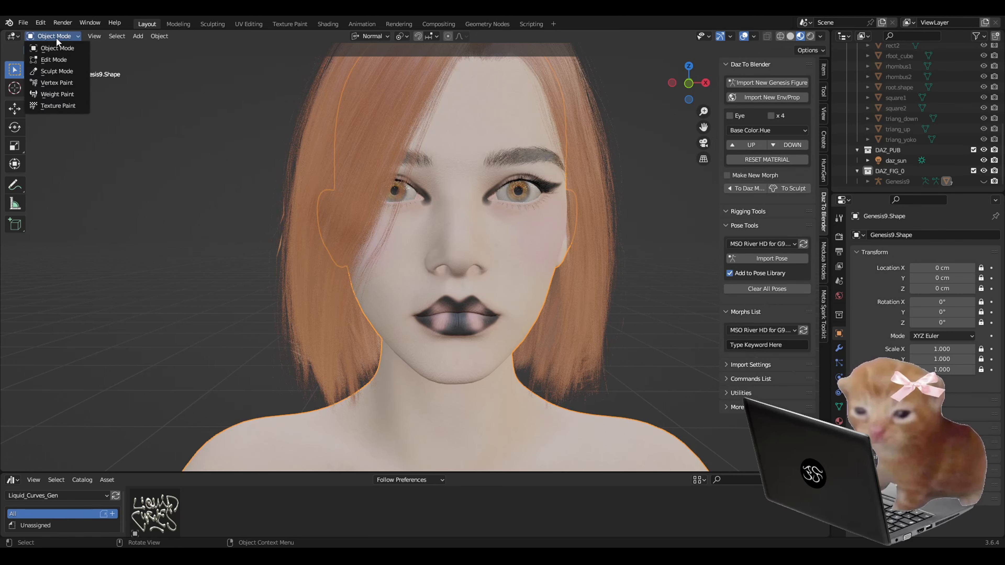
left_click(13, 36)
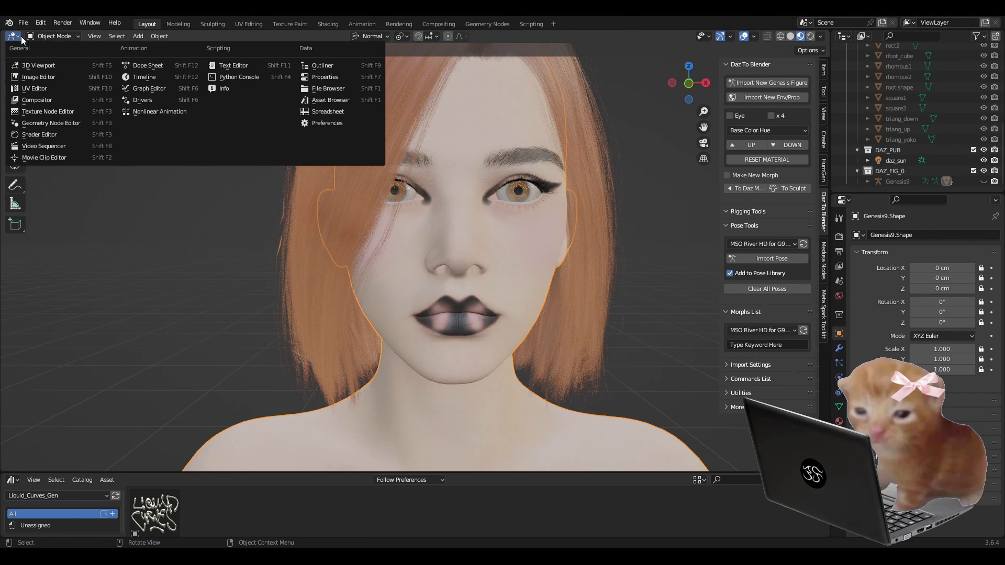
left_click(40, 123)
key("Home")
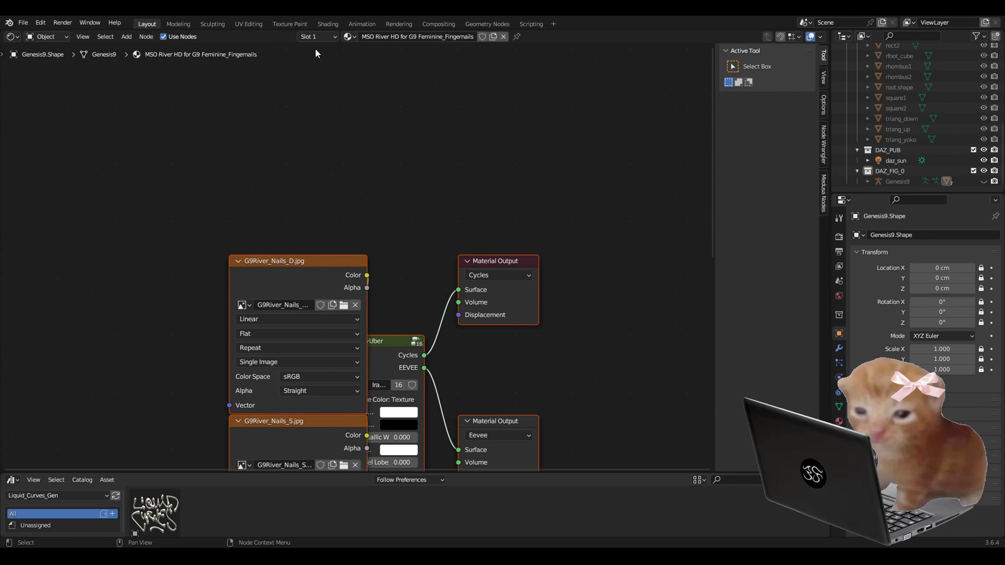
left_click(13, 36)
left_click(17, 38)
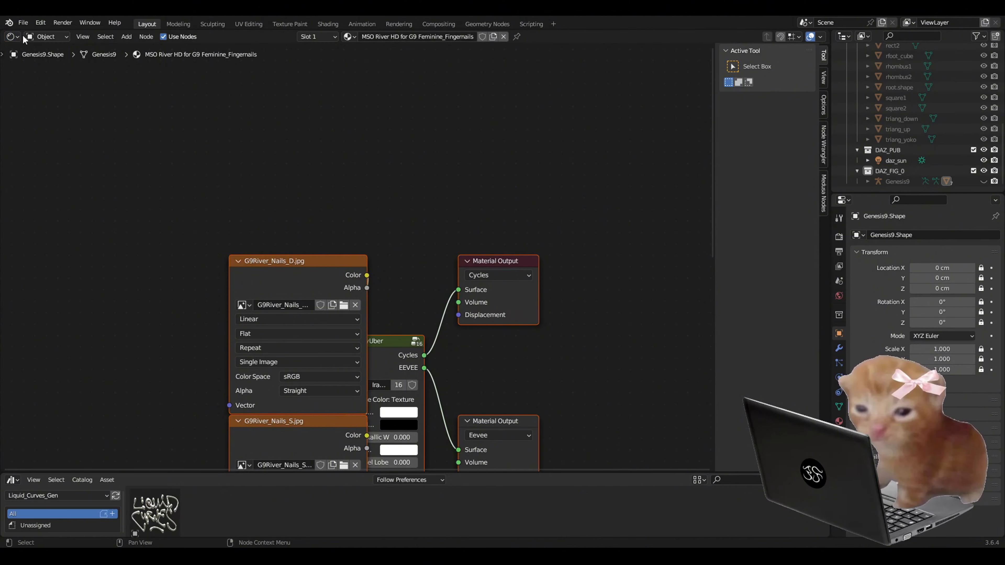
left_click(8, 37)
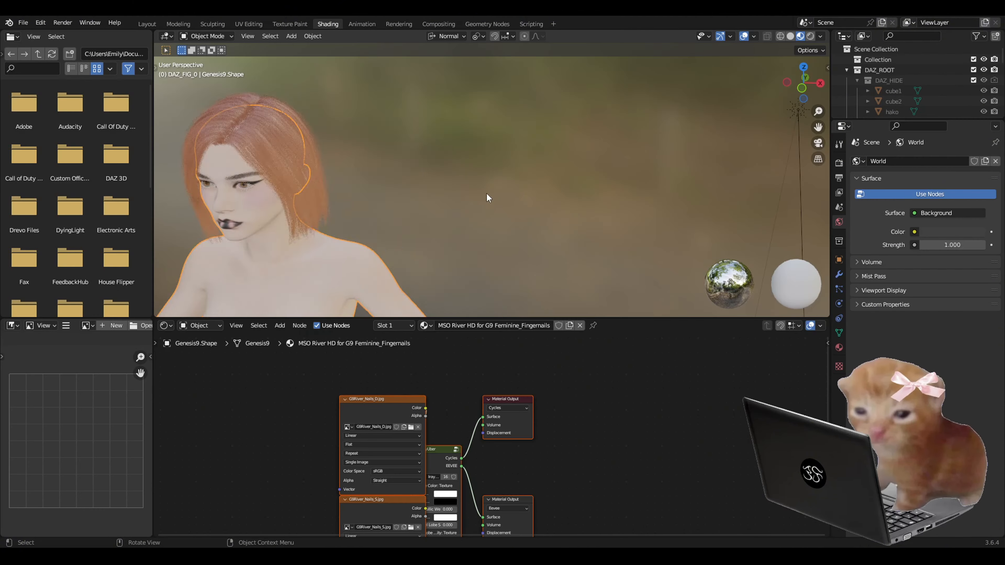
Step: Replace the diffuse image of the figure's Head material with G9River_HeadNB_D.jpg in the Shading workspace
middle_click_drag(486, 194, 521, 167, "shift")
scroll(534, 191, "up", 5)
left_click(838, 347)
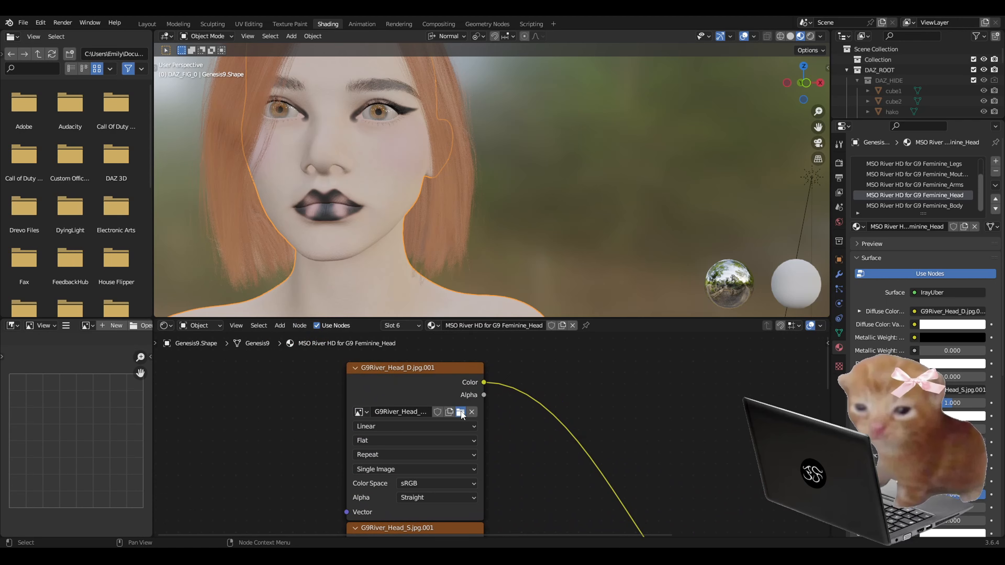
left_click(461, 412)
scroll(554, 254, "down", 10)
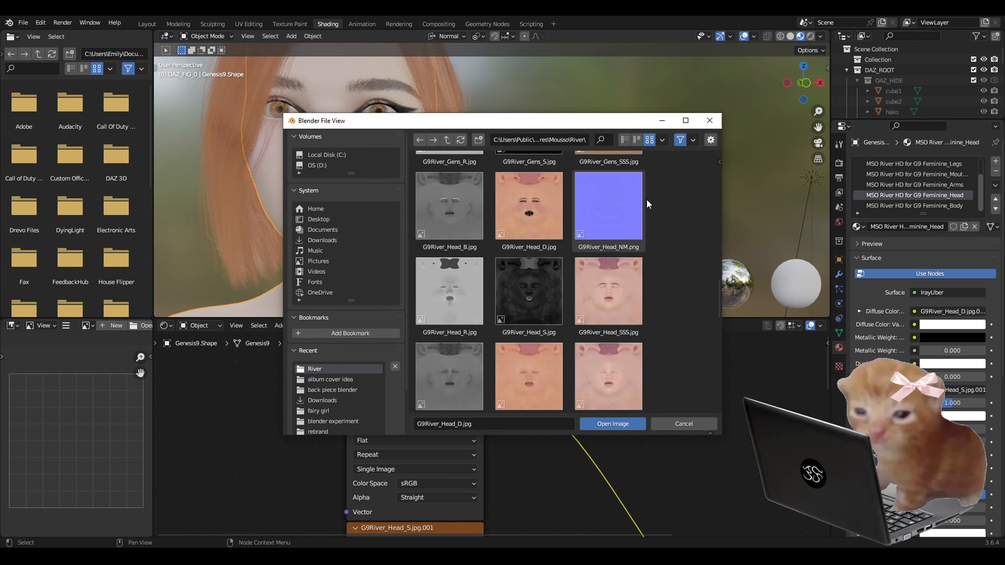
scroll(676, 300, "down", 1)
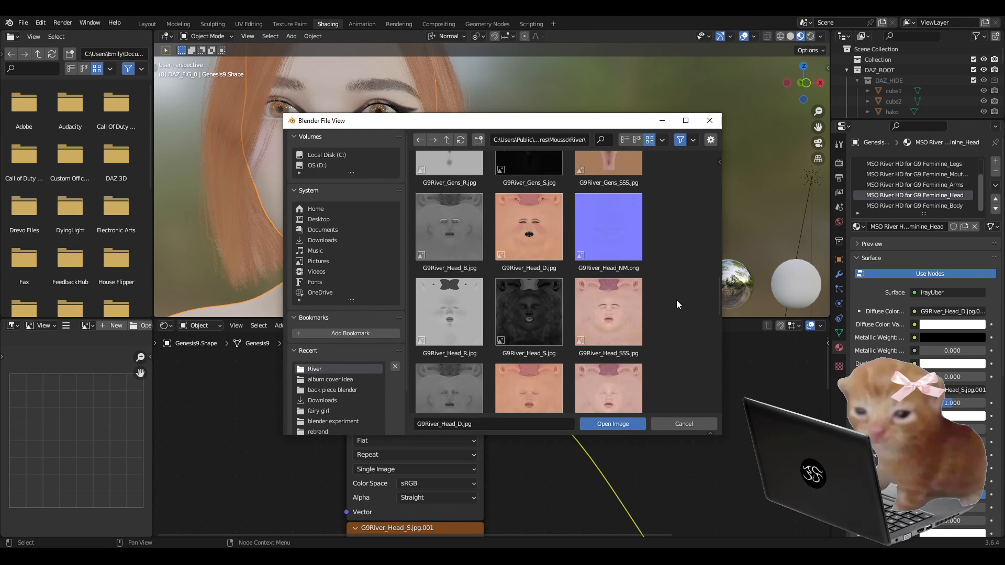
double_click(548, 347)
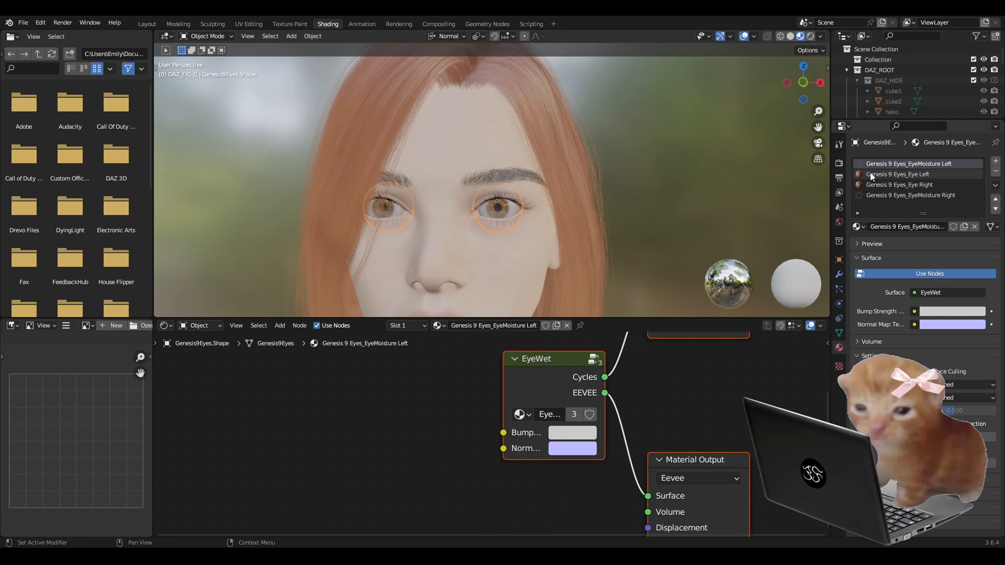
Step: Replace the diffuse image of the Genesis 9 Eyes_Eye Left material with G9River_Eyes_01.jpg
left_click(871, 175)
scroll(562, 433, "down", 6)
scroll(515, 431, "down", 6)
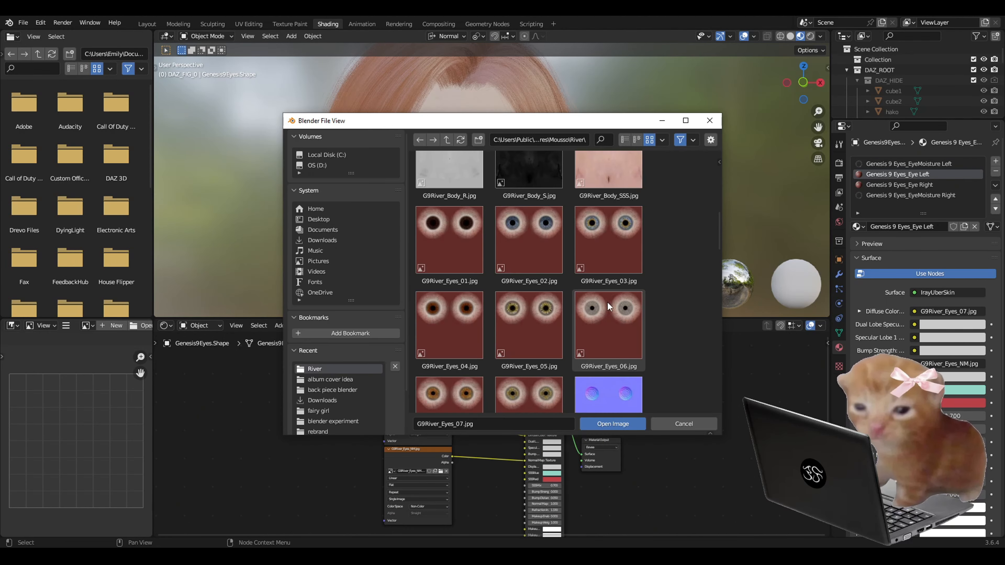
scroll(584, 236, "down", 1)
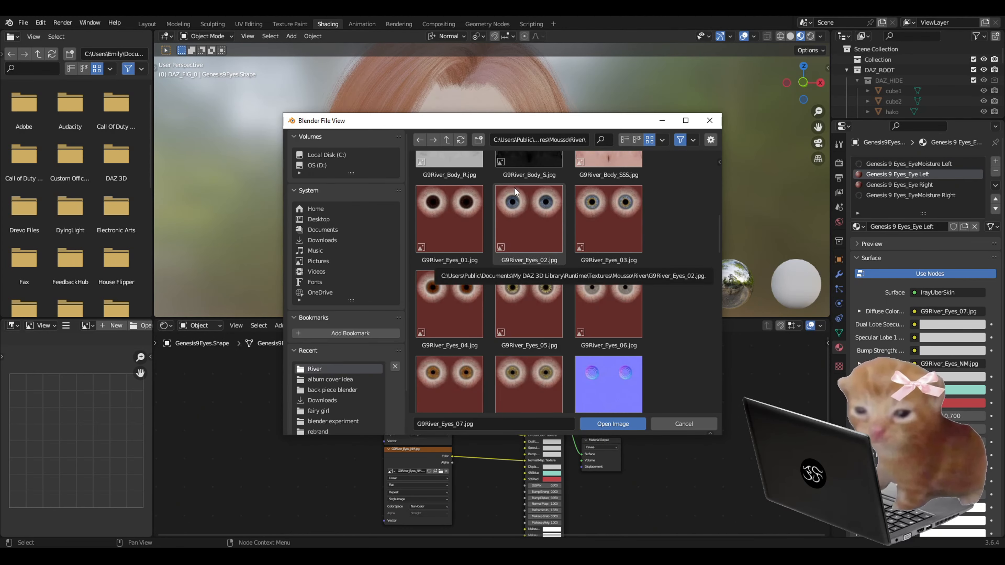
double_click(474, 205)
Step: Select the short hair object and add a Color Ramp node to its Right1 material
scroll(473, 205, "down", 4)
middle_click_drag(473, 205, 483, 206)
left_click(412, 158)
scroll(512, 452, "up", 2)
middle_click_drag(512, 452, 532, 457)
key("shift+a")
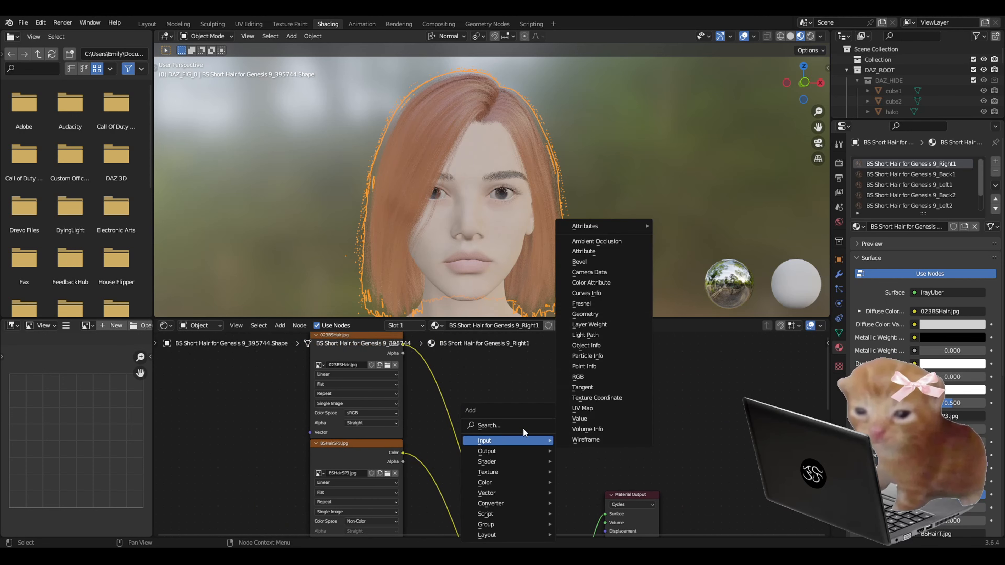
left_click(523, 428)
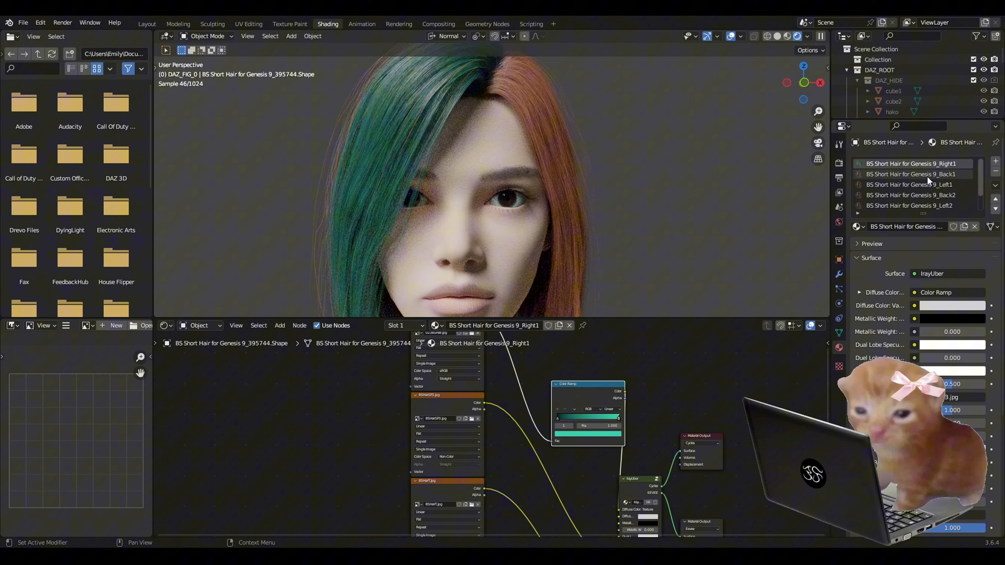
Step: Open the hair's Back1 material and move its stacked image texture nodes clear of the IrayUber shader node
left_click(909, 174)
scroll(520, 514, "down", 5)
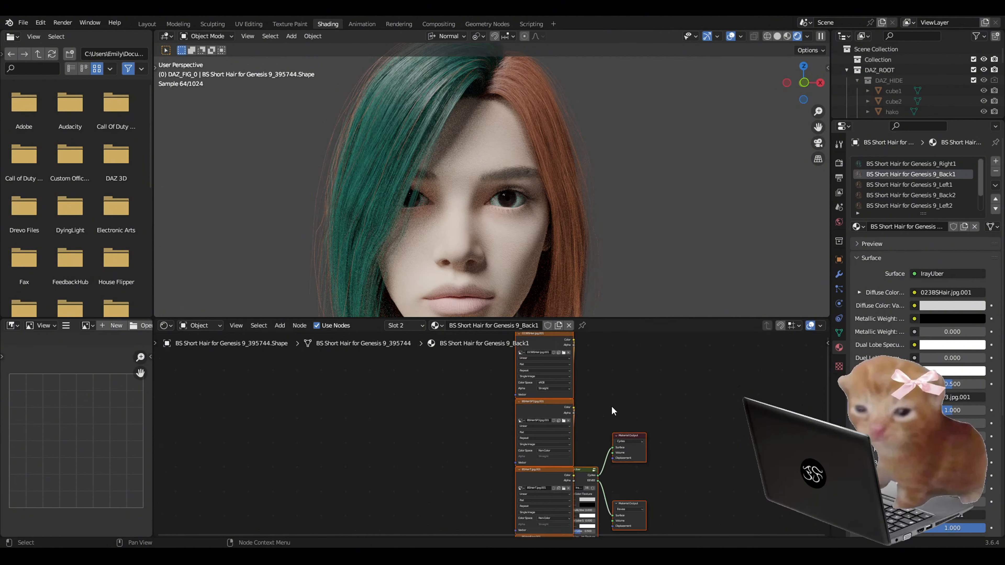
left_click_drag(481, 358, 429, 526)
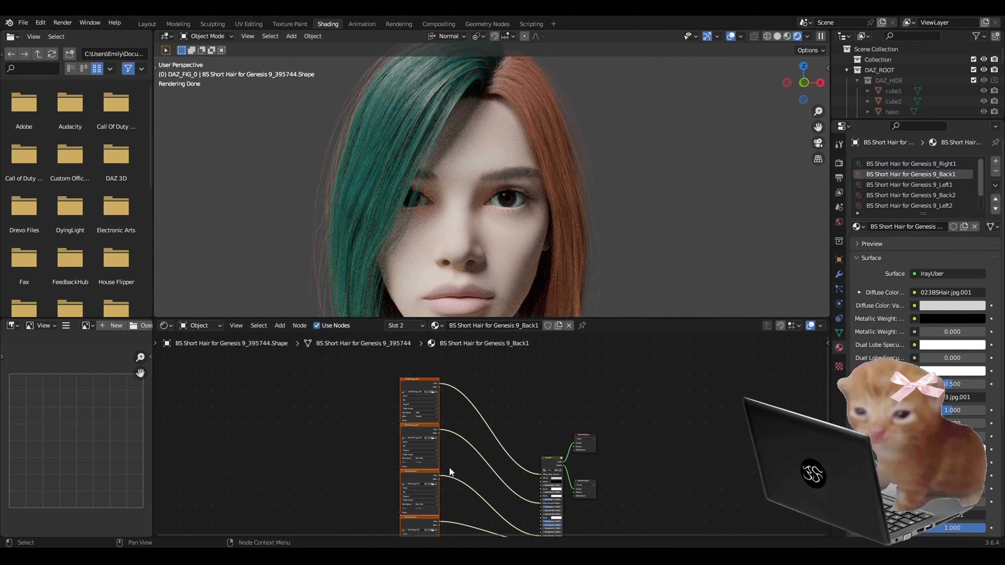
left_click(503, 413)
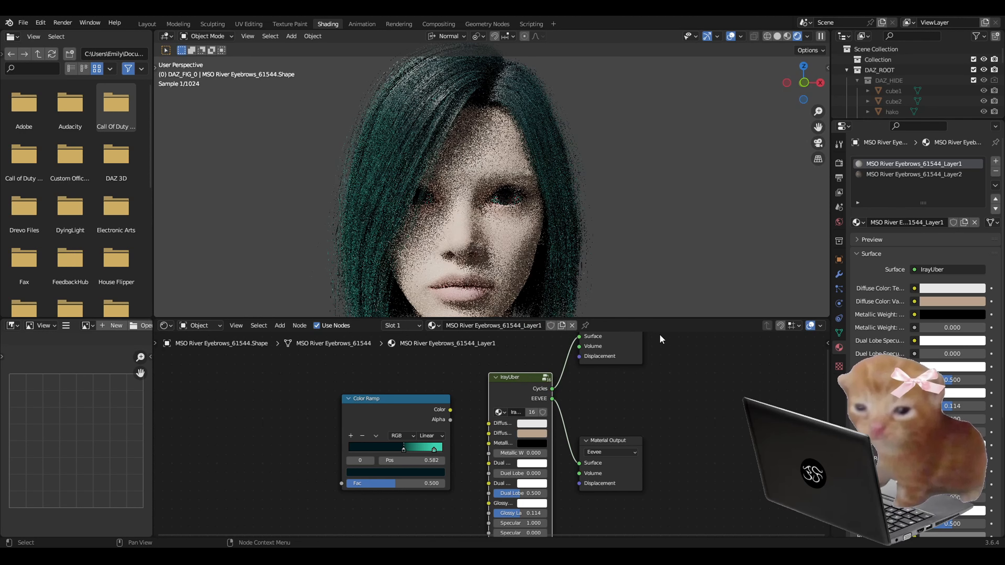
Step: Undo and redo the last diffuse color changes on the eyebrows' Layer1 material, and check the brows in the rendered view
key("ctrl+z")
key("ctrl+shift+z")
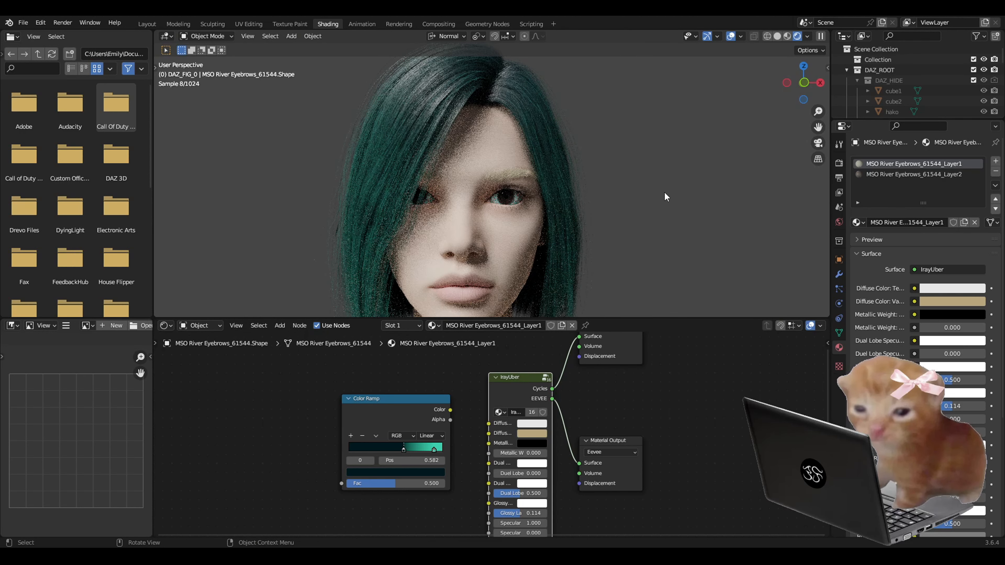
scroll(666, 196, "up", 3)
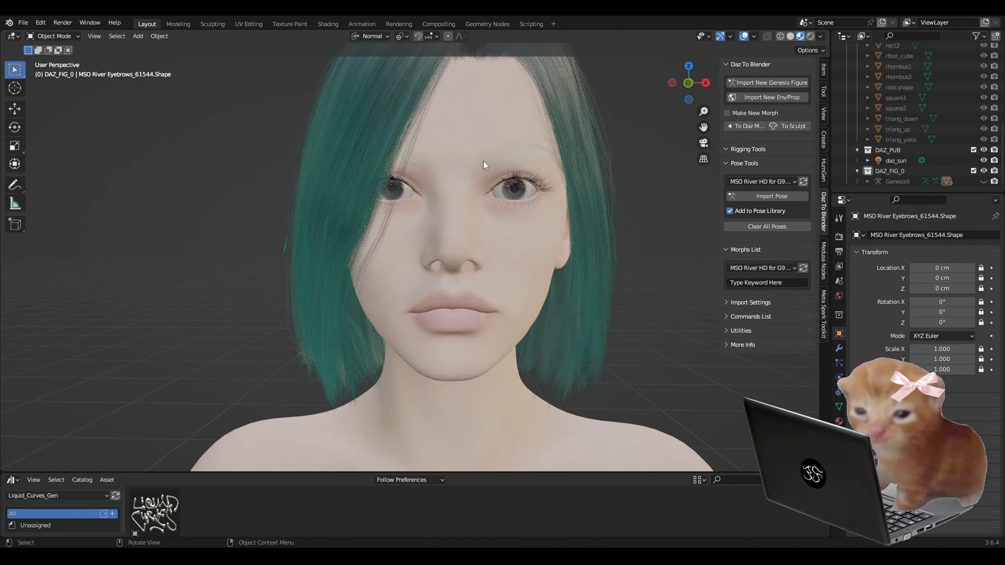
Step: Select the short hair object and hide it from the viewport
left_click(587, 132)
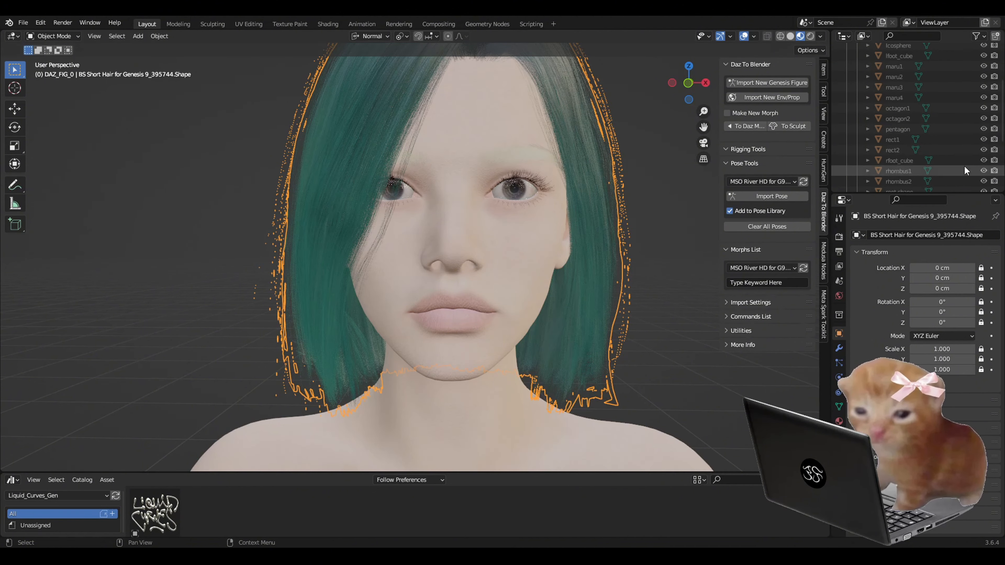
scroll(975, 157, "up", 3)
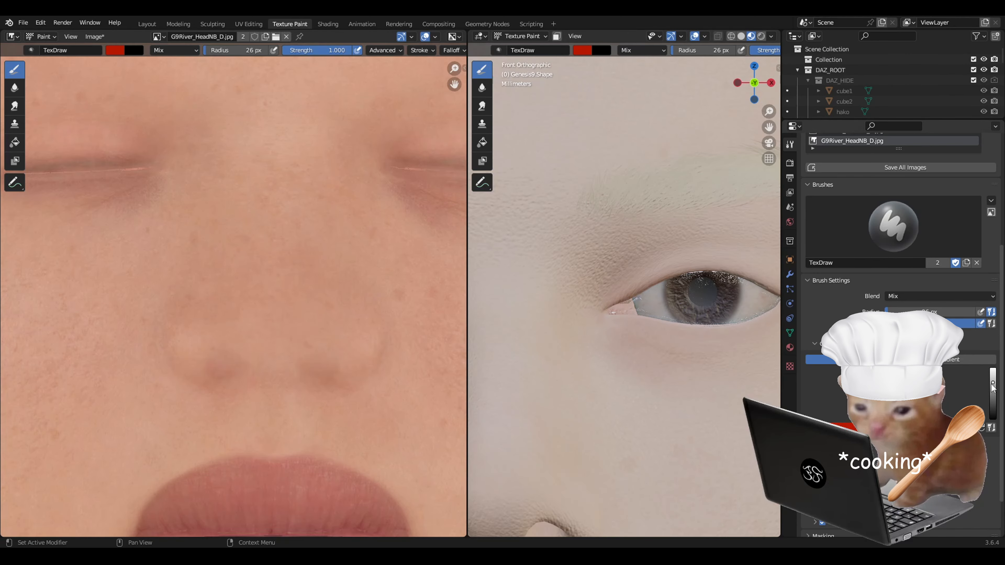
Step: Paint a dark red eyeliner outline with a winged outer tip around the eye on G9River_HeadNB_D.jpg, using the TexDraw brush
scroll(643, 320, "up", 4)
left_click_drag(638, 319, 706, 265)
left_click_drag(599, 296, 706, 265)
left_click_drag(638, 321, 518, 357)
middle_click_drag(518, 352, 605, 340, "shift")
left_click_drag(500, 333, 605, 344)
mouse_move(499, 331)
left_mouse_down()
mouse_move(502, 321)
mouse_move(687, 284)
left_mouse_up()
middle_click_drag(688, 293, 658, 288, "shift")
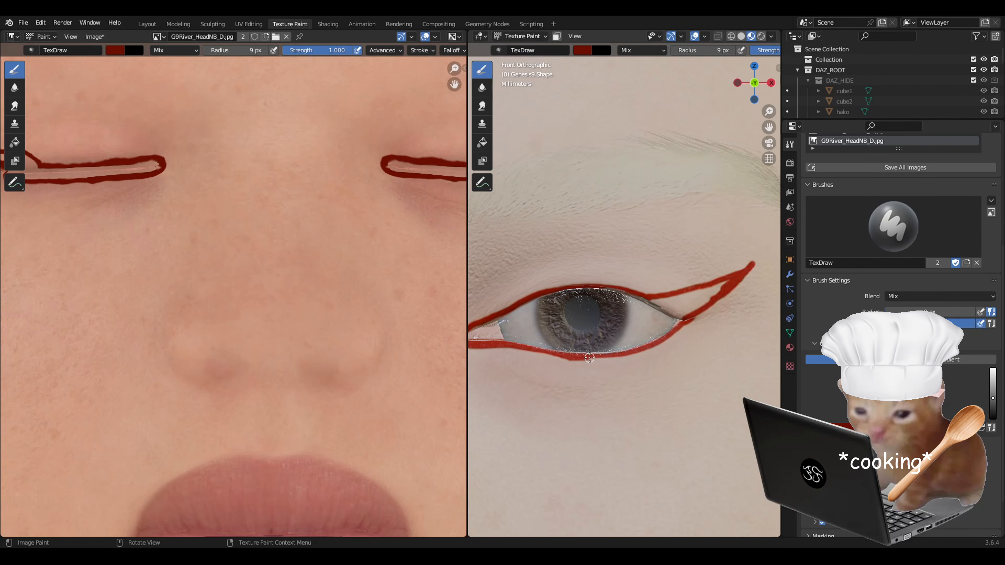
Step: Fill the eyeliner wing with dark red and even out the line along the upper and lower lids
left_click_drag(581, 342, 635, 341)
mouse_move(649, 279)
left_mouse_down()
mouse_move(690, 303)
mouse_move(684, 295)
left_mouse_up()
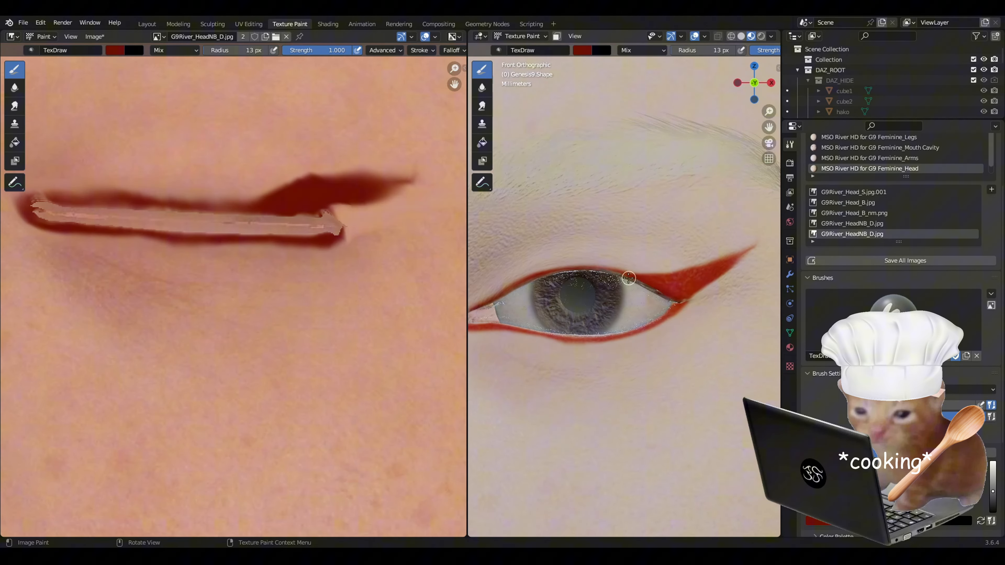
mouse_move(628, 278)
left_mouse_down()
mouse_move(567, 332)
mouse_move(673, 337)
left_mouse_up()
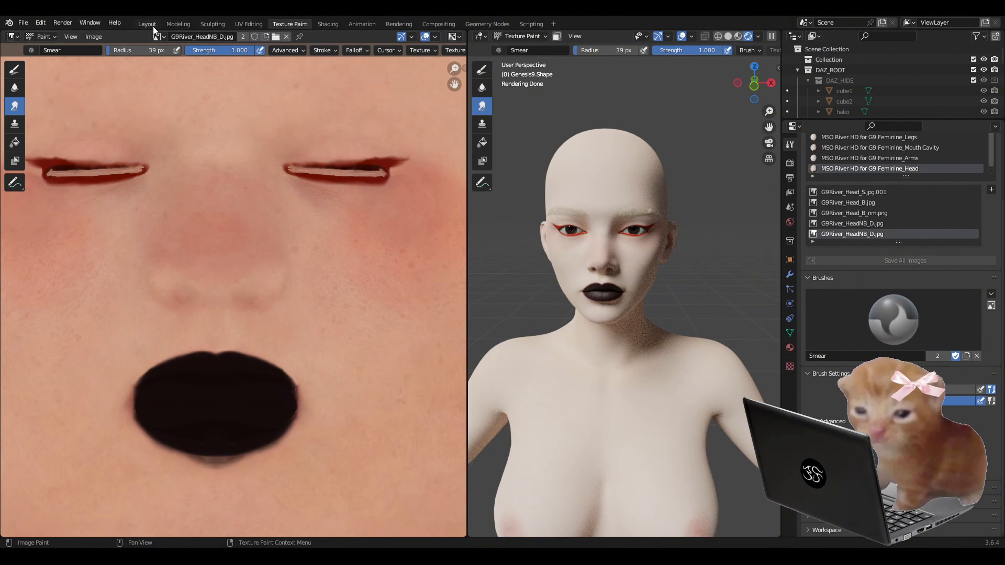
Step: Return to the Layout workspace and view the figure's head and shoulders
left_click(148, 24)
scroll(589, 284, "down", 4)
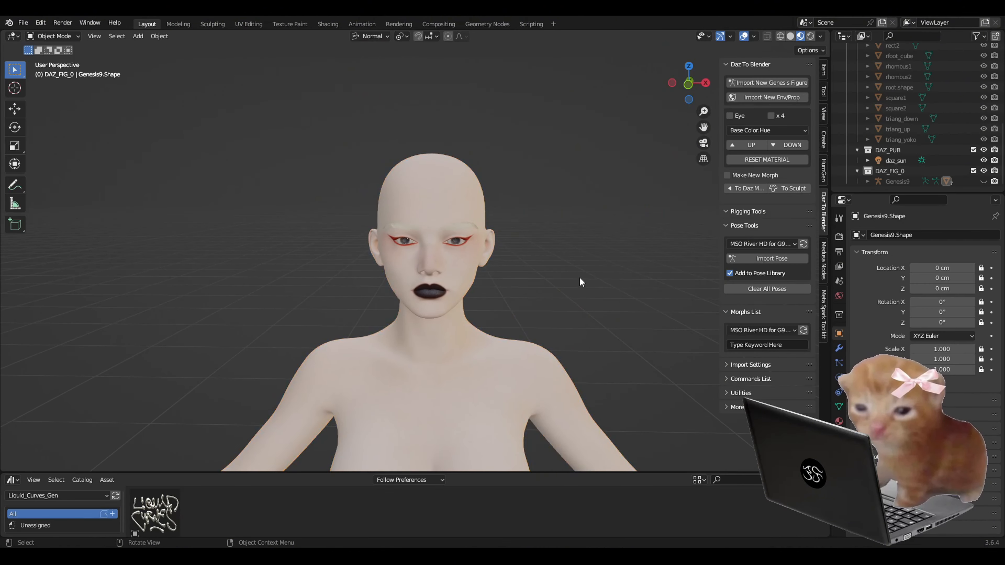